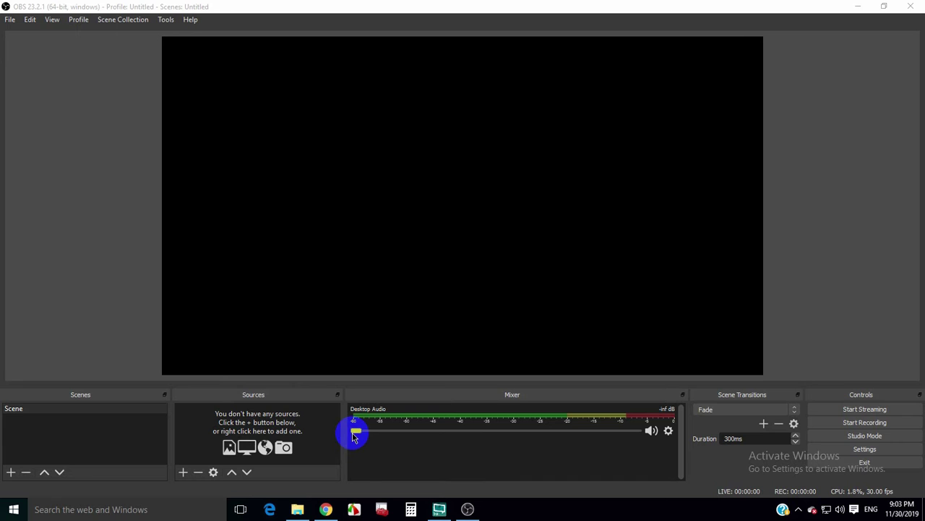
# Set the system speaker volume to 100 and lower the Desktop Audio level in the mixer to -76.1 dB
pyautogui.moveTo(355, 431); pyautogui.dragTo(526, 431)
pyautogui.click(840, 509)
pyautogui.moveTo(833, 483); pyautogui.dragTo(889, 482)
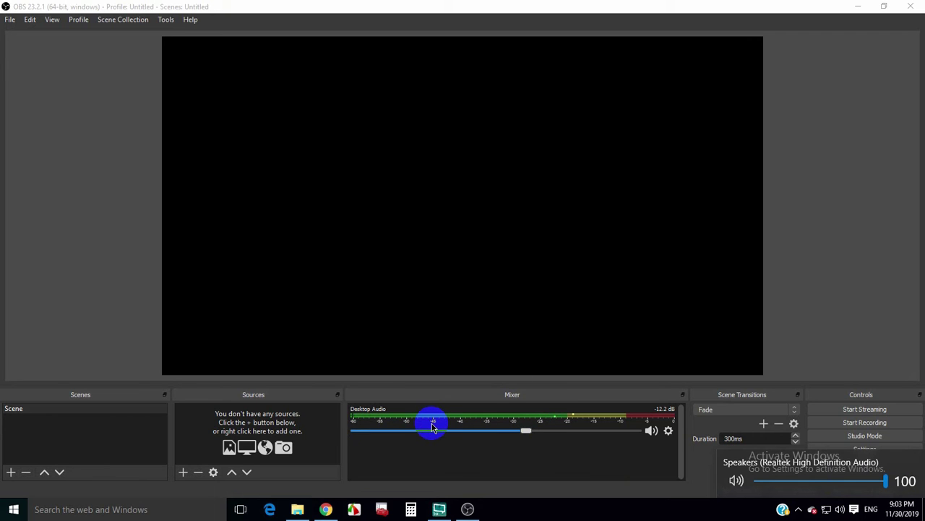
pyautogui.moveTo(432, 427); pyautogui.dragTo(326, 433)
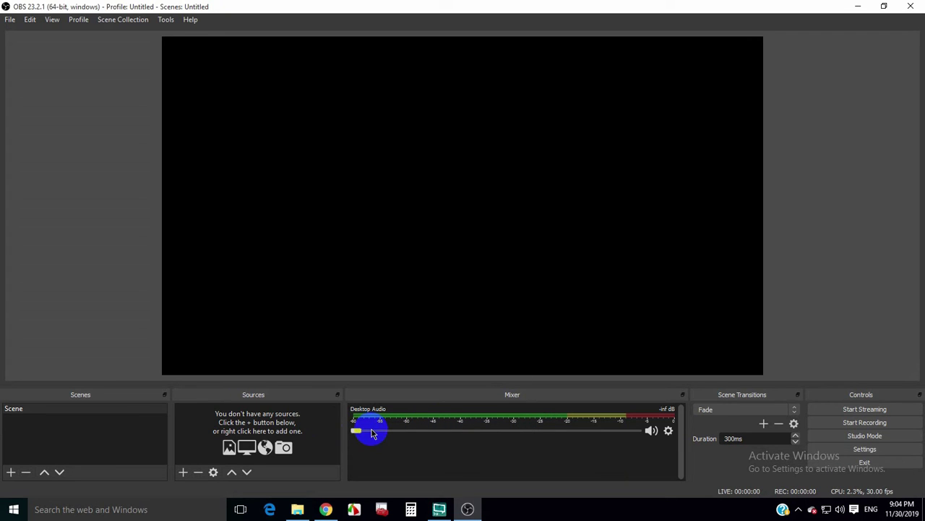
pyautogui.moveTo(371, 432)
pyautogui.mouseDown()
pyautogui.moveTo(467, 429)
pyautogui.moveTo(378, 433)
pyautogui.mouseUp()
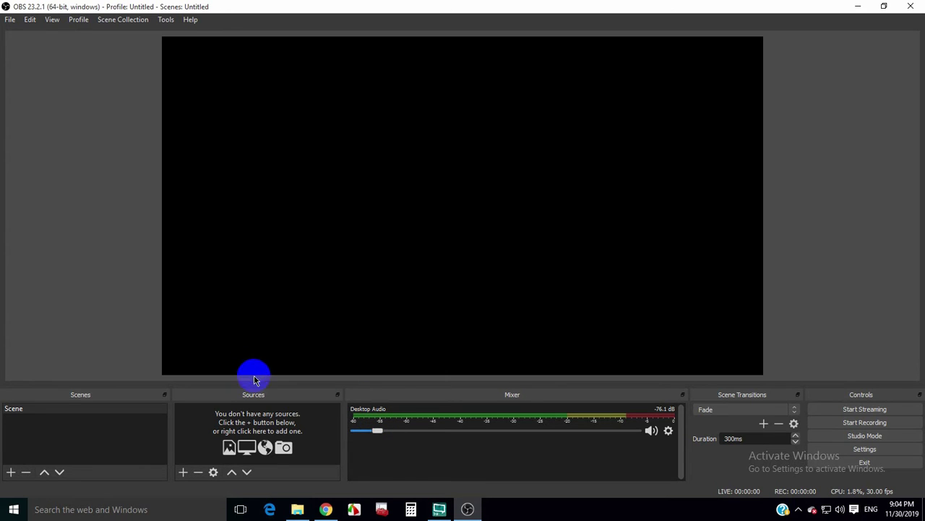
# Create a new Window Capture source in the scene, keeping the default name
pyautogui.click(182, 471)
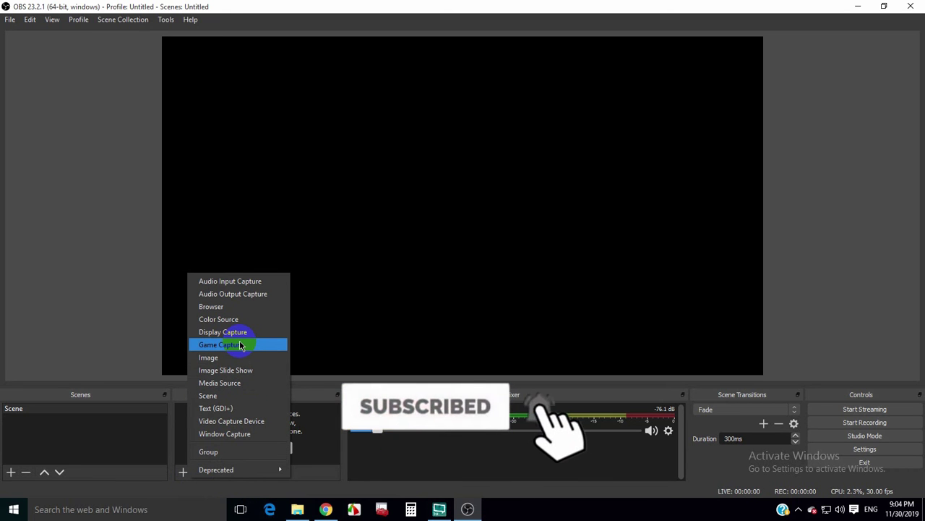
pyautogui.click(298, 510)
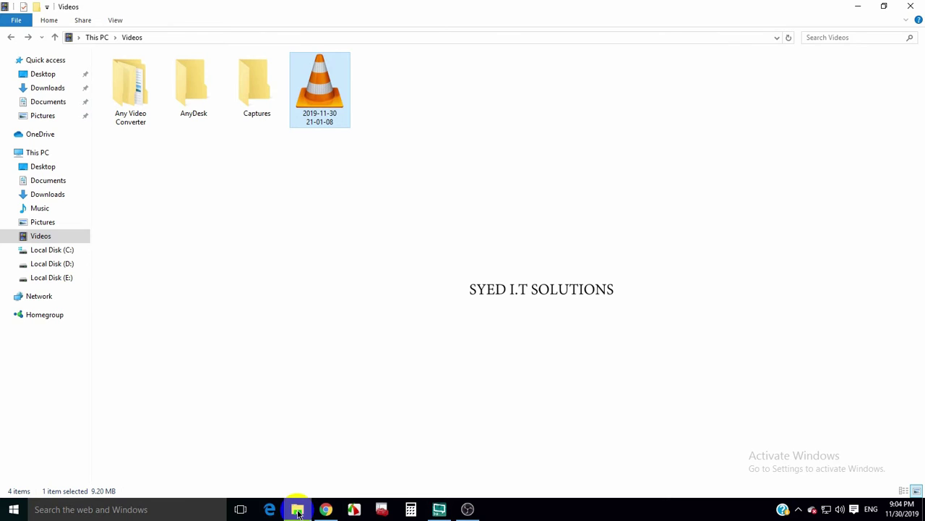
pyautogui.click(297, 510)
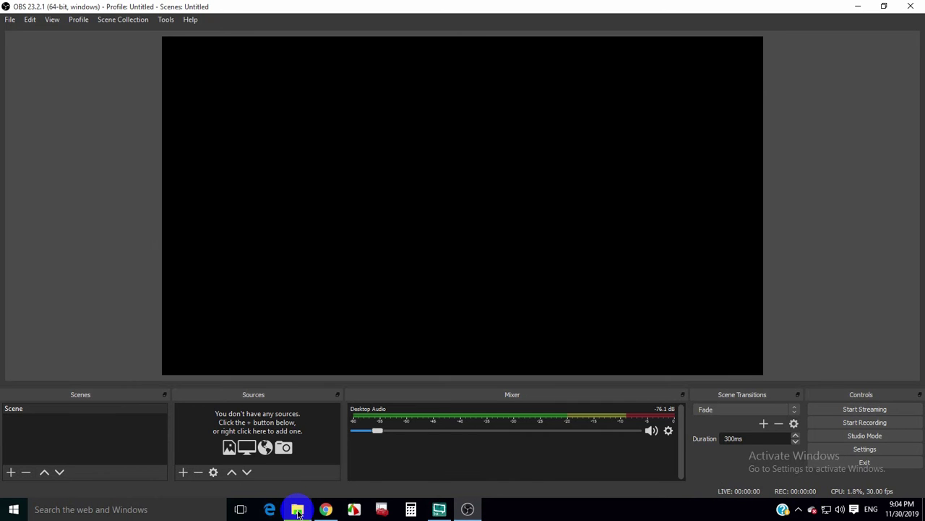
pyautogui.click(182, 472)
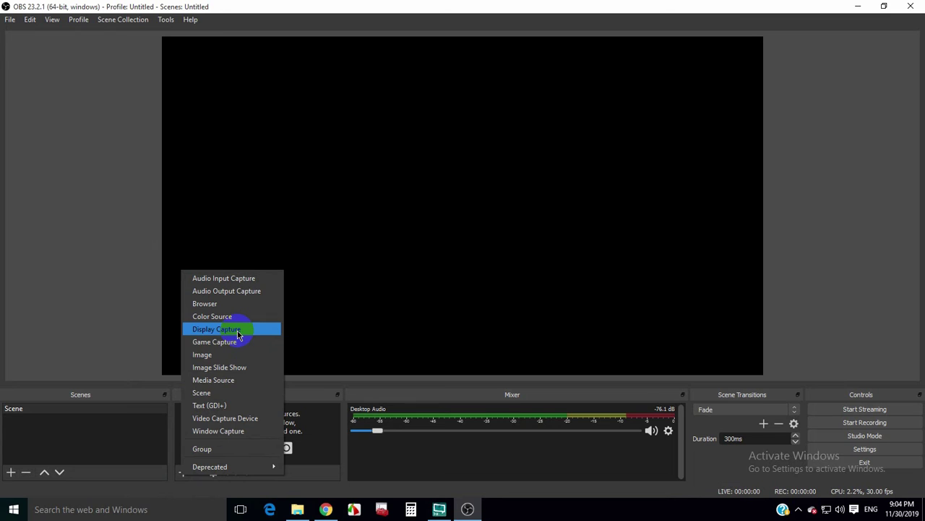
pyautogui.click(235, 433)
pyautogui.click(504, 334)
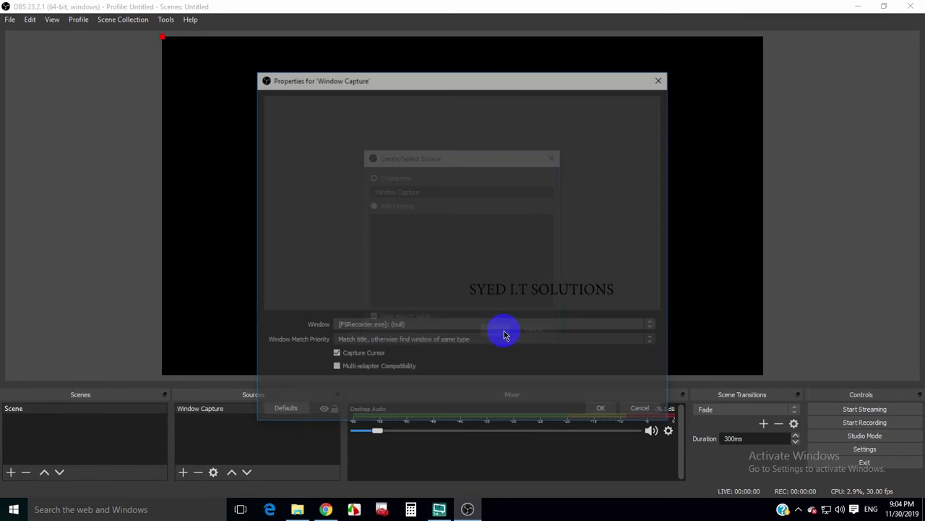
# Try the different [FSRecorder.exe] entries as the window to capture, and cancel the Window Capture properties
pyautogui.click(496, 325)
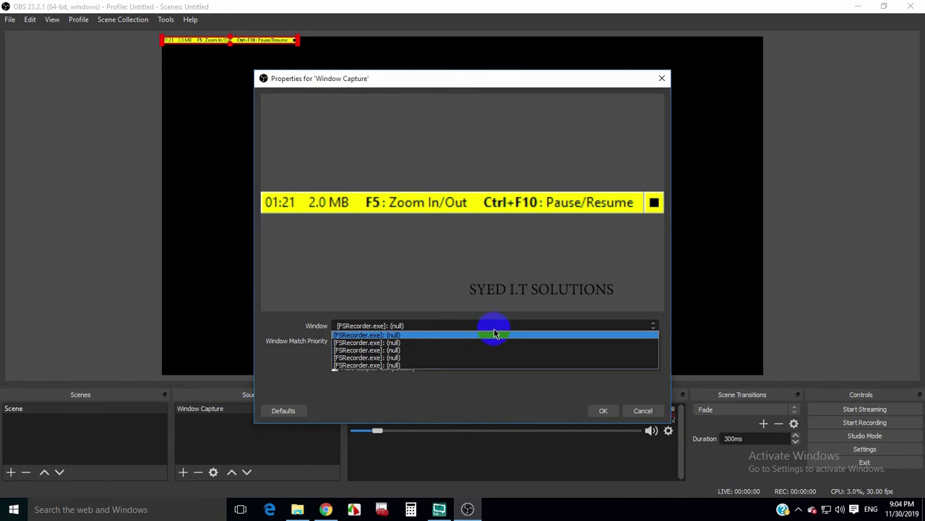
pyautogui.click(397, 357)
pyautogui.click(387, 327)
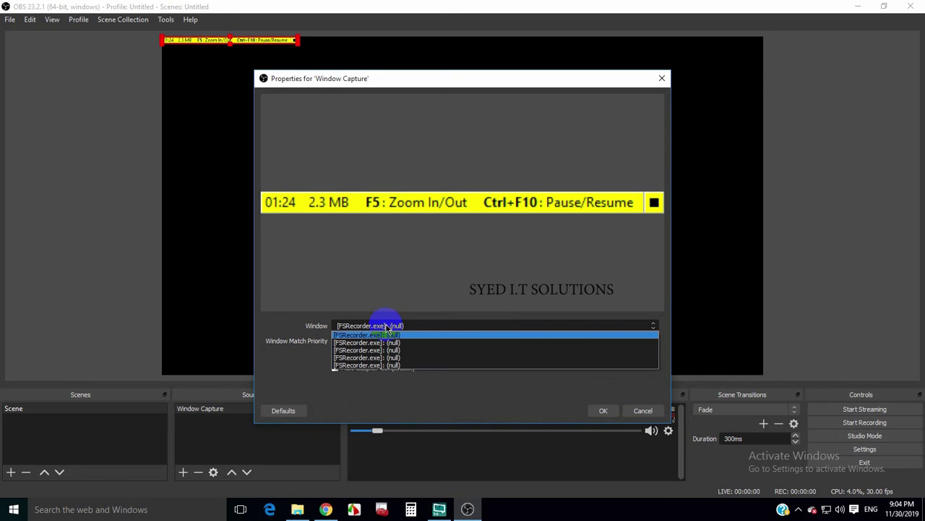
pyautogui.click(297, 509)
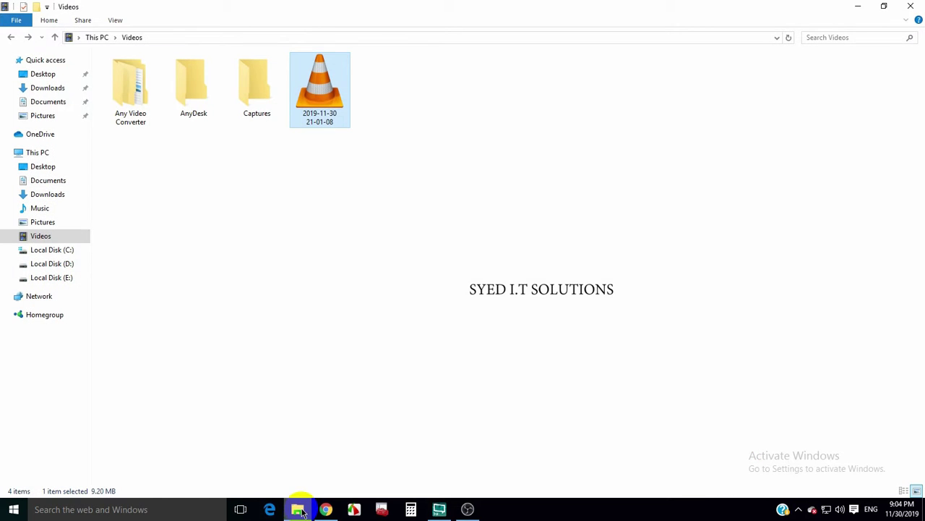
pyautogui.click(438, 509)
pyautogui.click(406, 326)
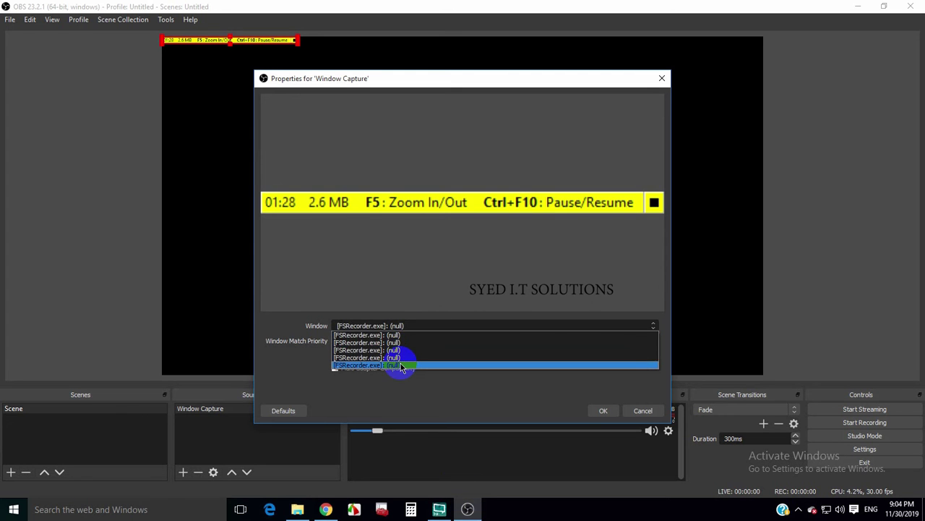
pyautogui.click(404, 354)
pyautogui.click(400, 327)
pyautogui.click(398, 366)
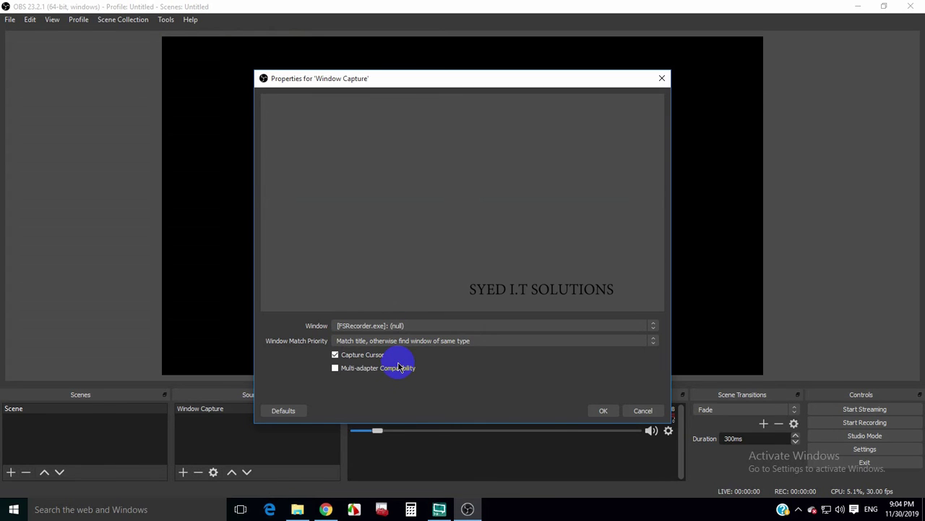
pyautogui.click(388, 325)
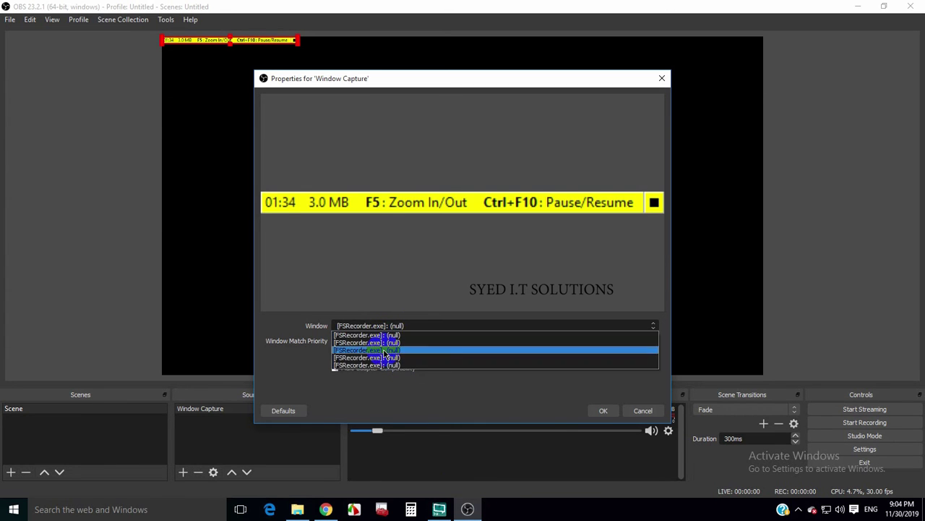
pyautogui.click(384, 370)
pyautogui.click(329, 509)
pyautogui.click(337, 512)
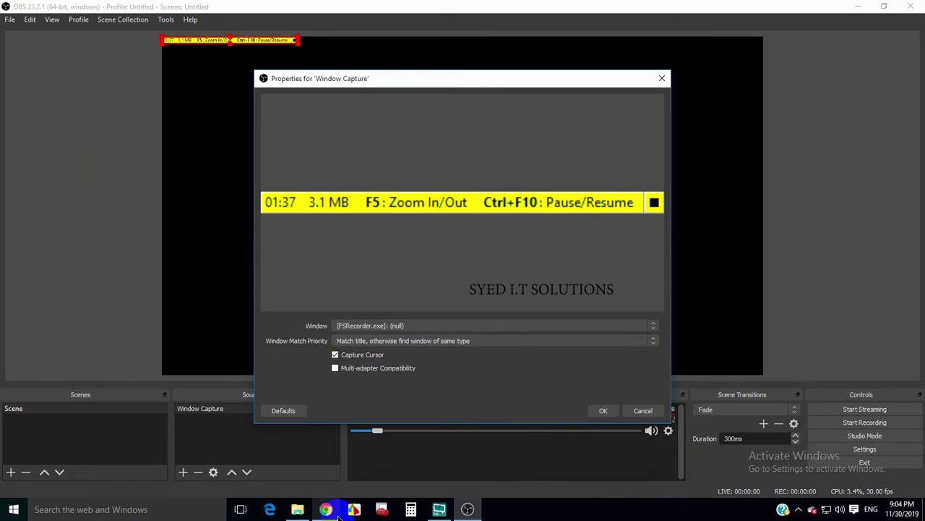
pyautogui.click(297, 509)
pyautogui.click(402, 349)
pyautogui.click(381, 325)
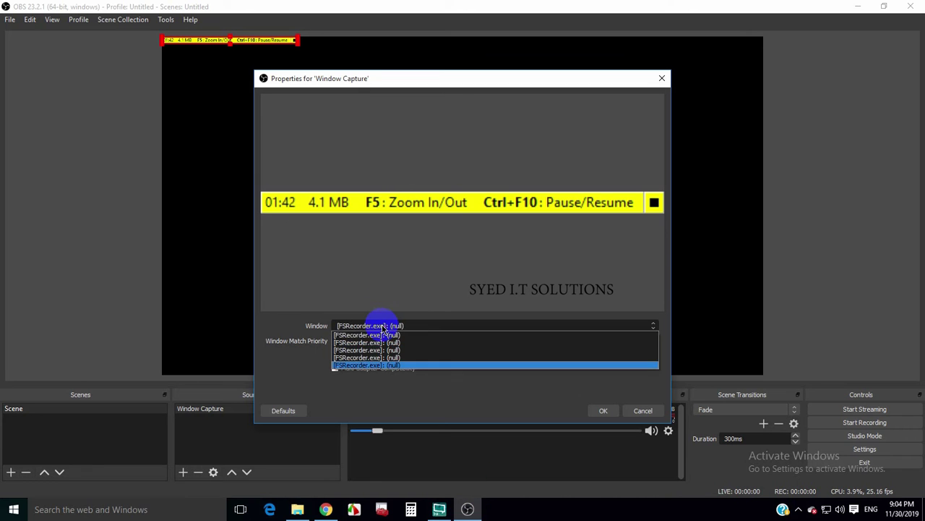
pyautogui.click(383, 365)
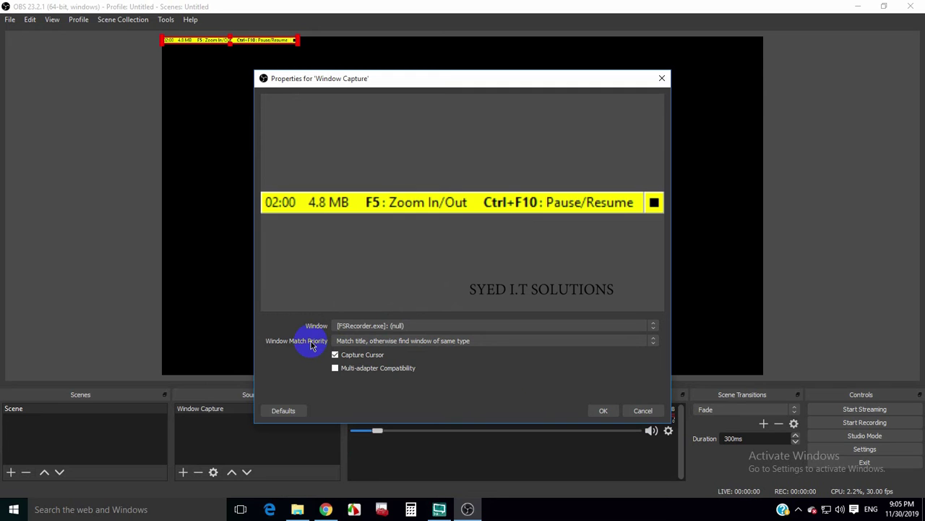
pyautogui.click(645, 410)
# Remove the Window Capture source from the scene
pyautogui.click(206, 408)
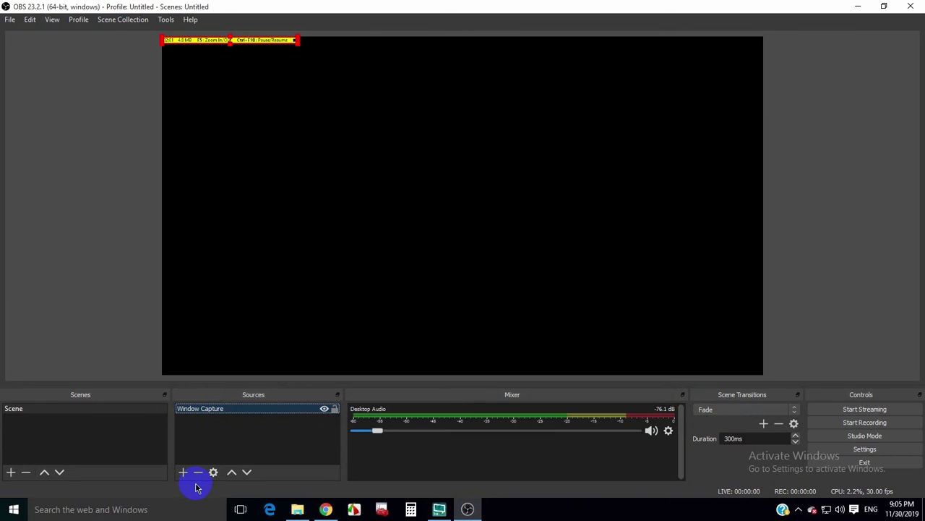
pyautogui.click(197, 477)
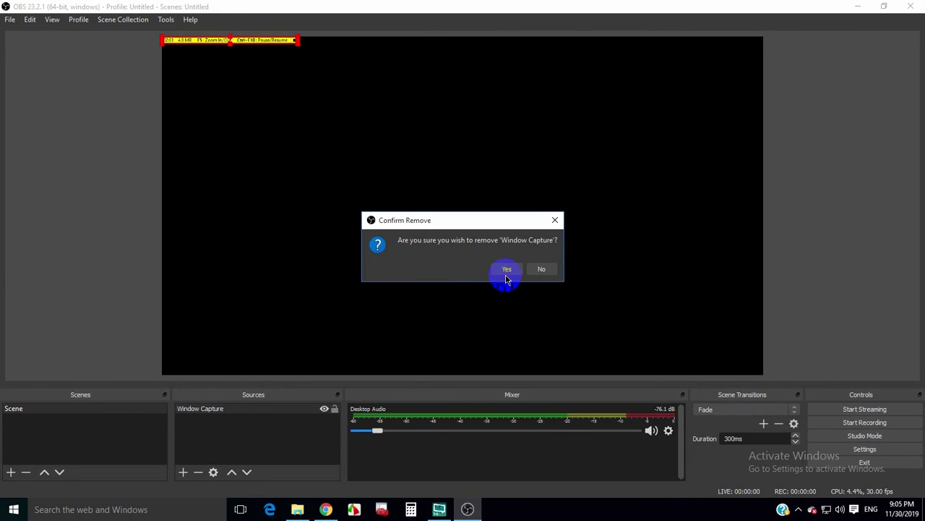
pyautogui.click(507, 280)
# Add a new Display Capture source for Display 1: 1600x900 @ 0,0, and reduce the program window to a floating size
pyautogui.click(183, 471)
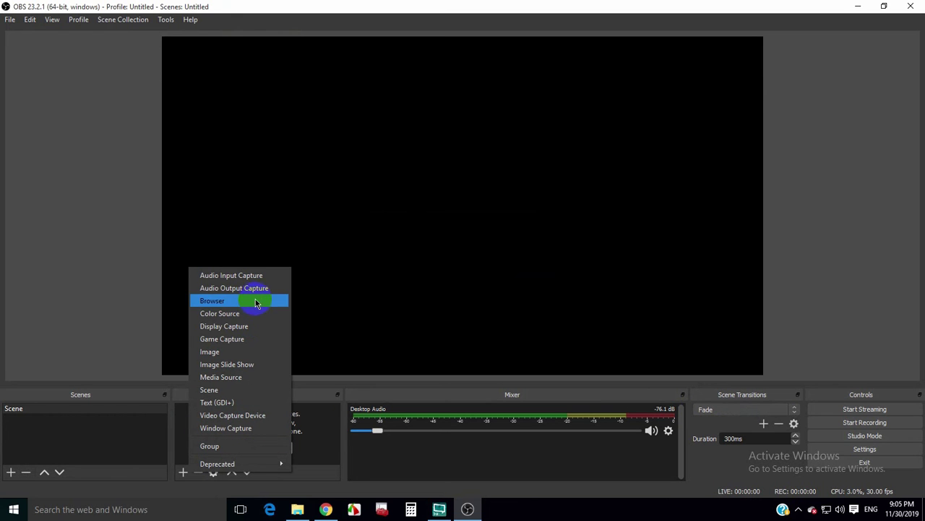
pyautogui.click(247, 329)
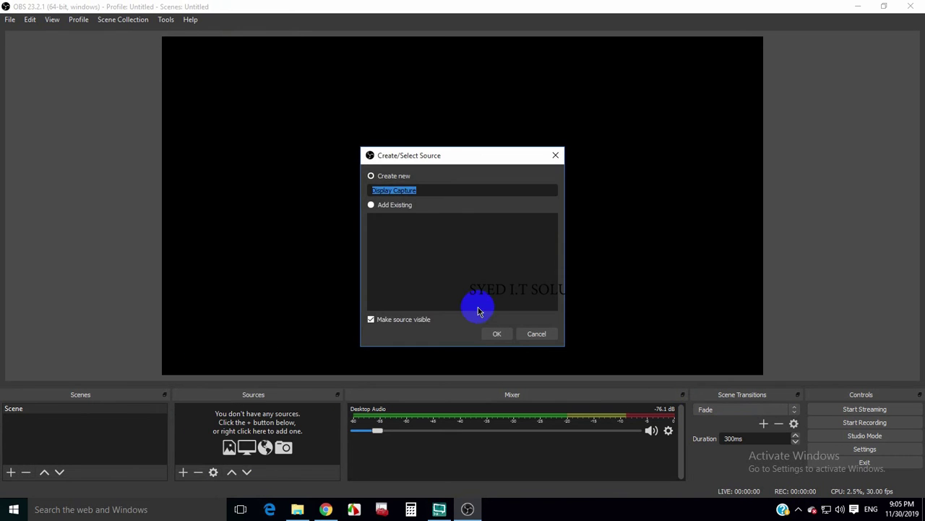
pyautogui.click(492, 333)
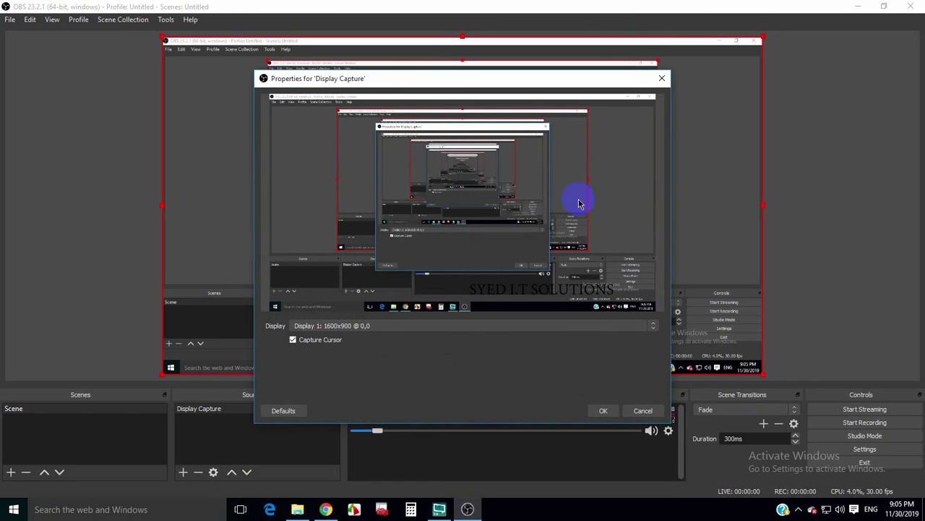
pyautogui.click(611, 415)
pyautogui.moveTo(440, 5); pyautogui.dragTo(658, 130)
pyautogui.moveTo(548, 132); pyautogui.dragTo(413, 58)
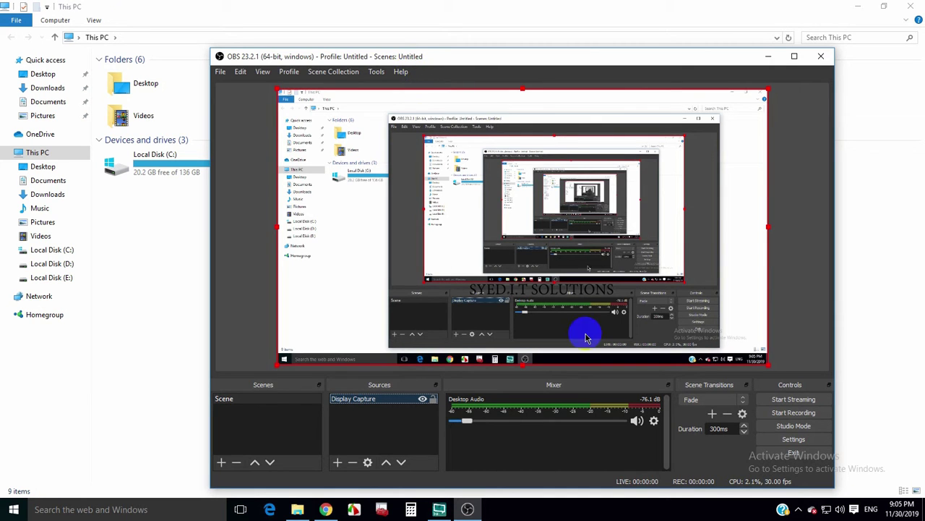
# Create a new Audio Input Capture source in the scene, keeping the default name
pyautogui.click(338, 462)
pyautogui.click(333, 431)
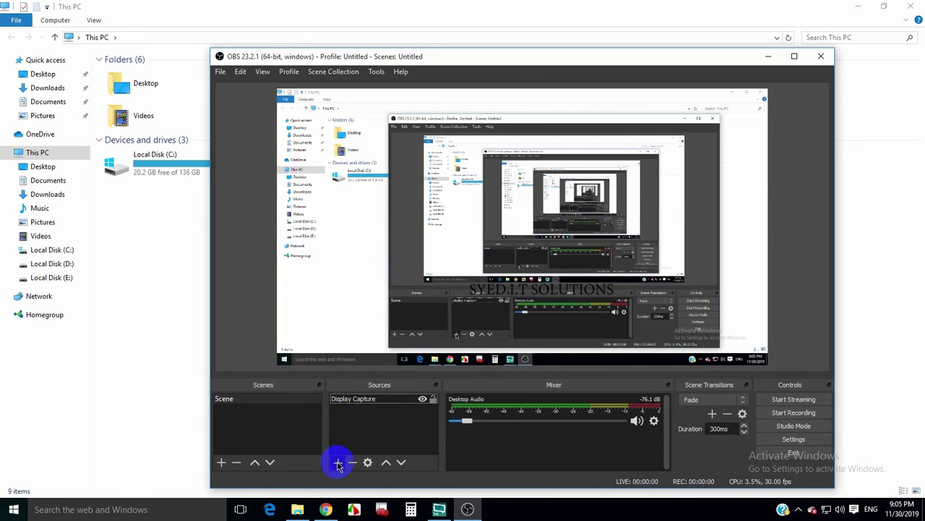
pyautogui.click(337, 462)
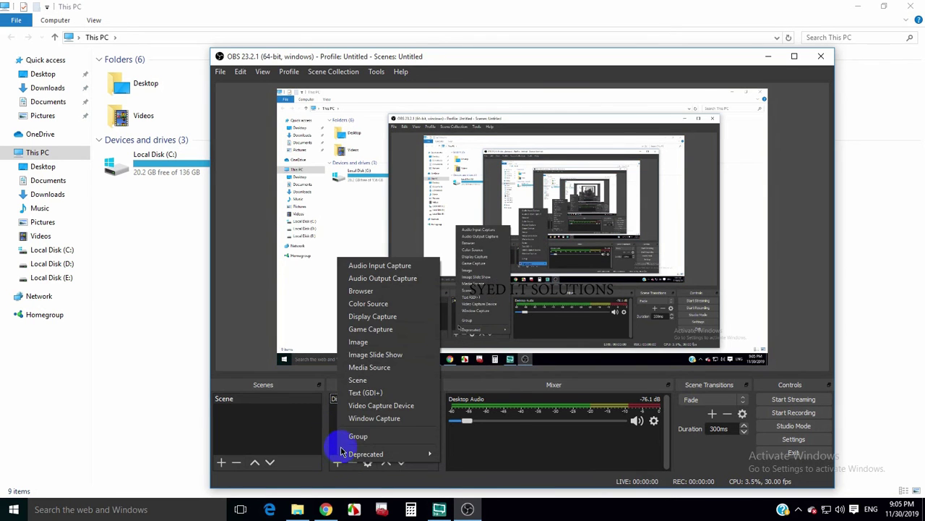
pyautogui.click(379, 266)
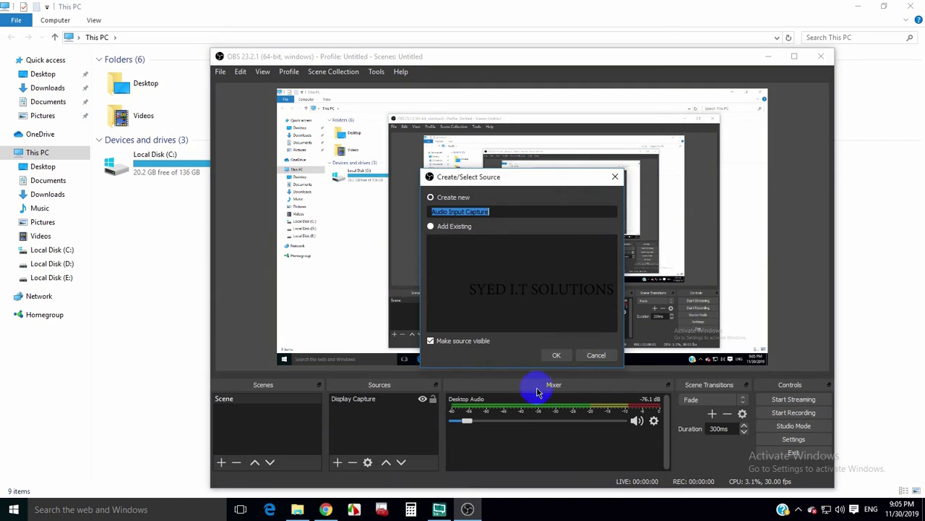
pyautogui.click(553, 354)
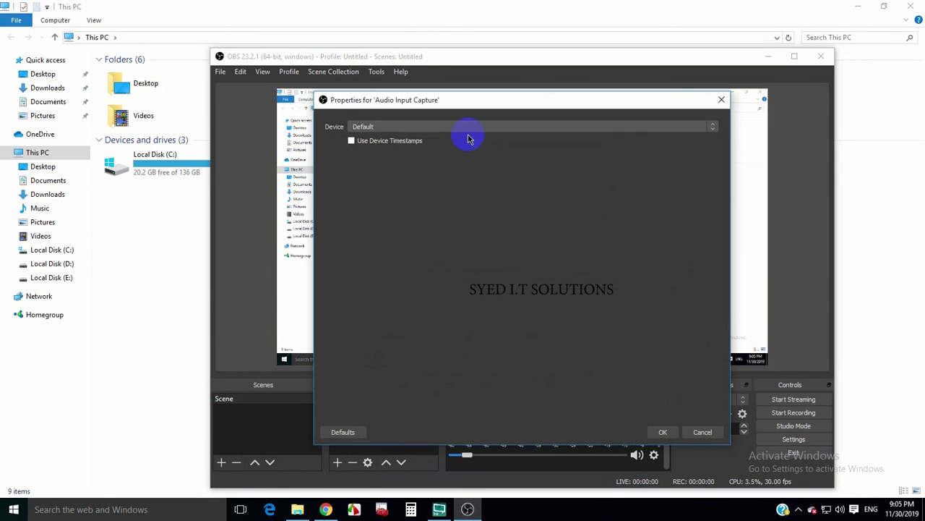
# Set the audio input device to Microphone (6- USB Audio Device) and lower the Audio Input Capture level to -2.6 dB
pyautogui.click(422, 127)
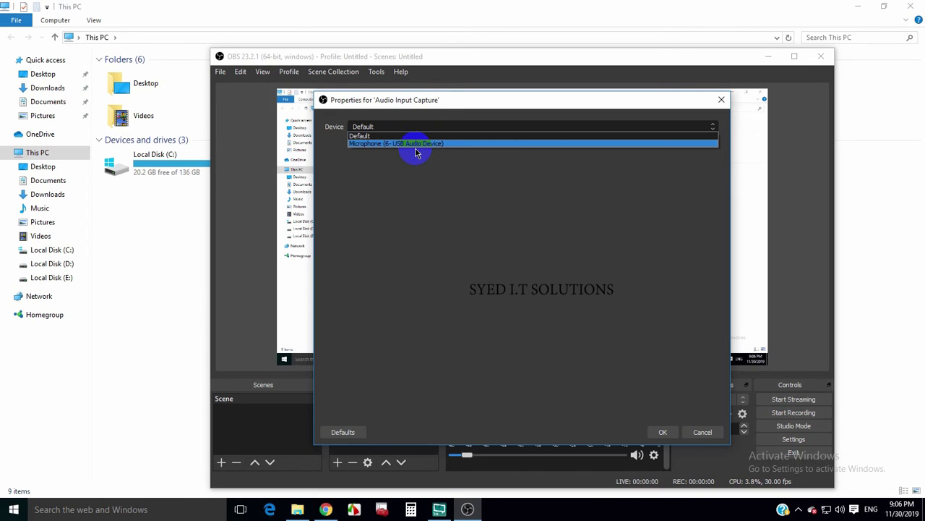
pyautogui.click(416, 152)
pyautogui.click(412, 127)
pyautogui.click(408, 142)
pyautogui.click(663, 432)
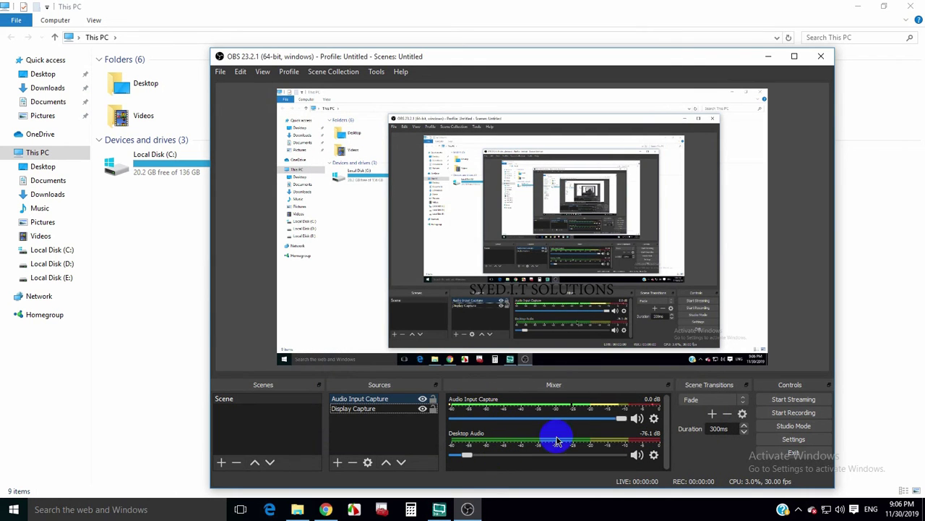
pyautogui.moveTo(619, 419); pyautogui.dragTo(600, 418)
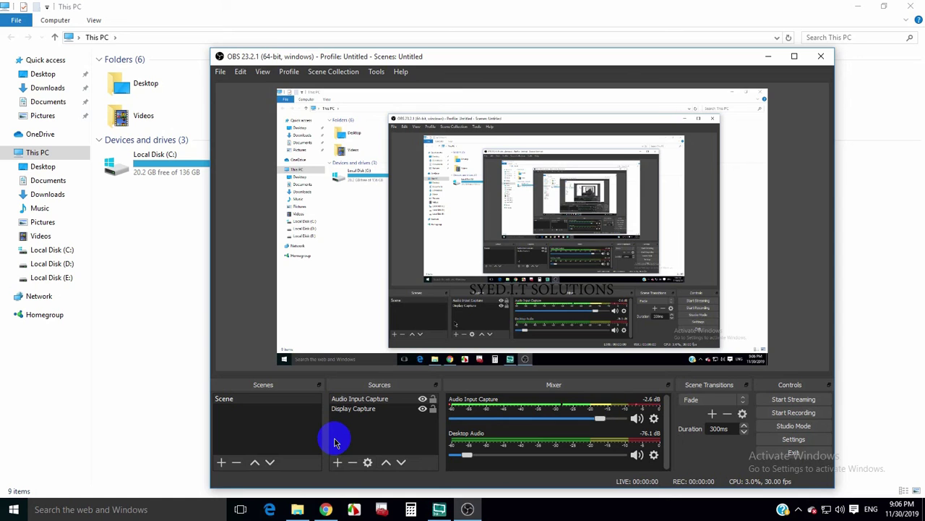
# Open the program settings and look through the General options down to Multiview
pyautogui.moveTo(355, 58); pyautogui.dragTo(295, 31)
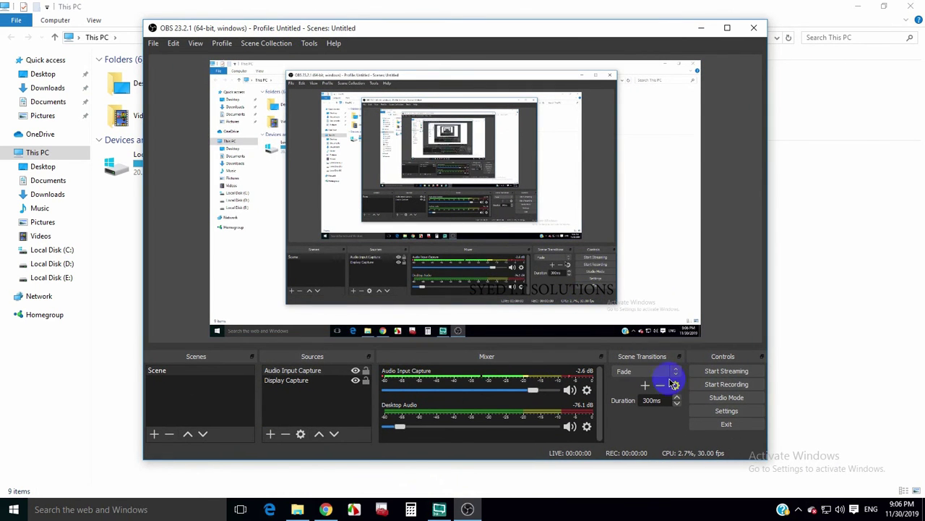
pyautogui.click(698, 418)
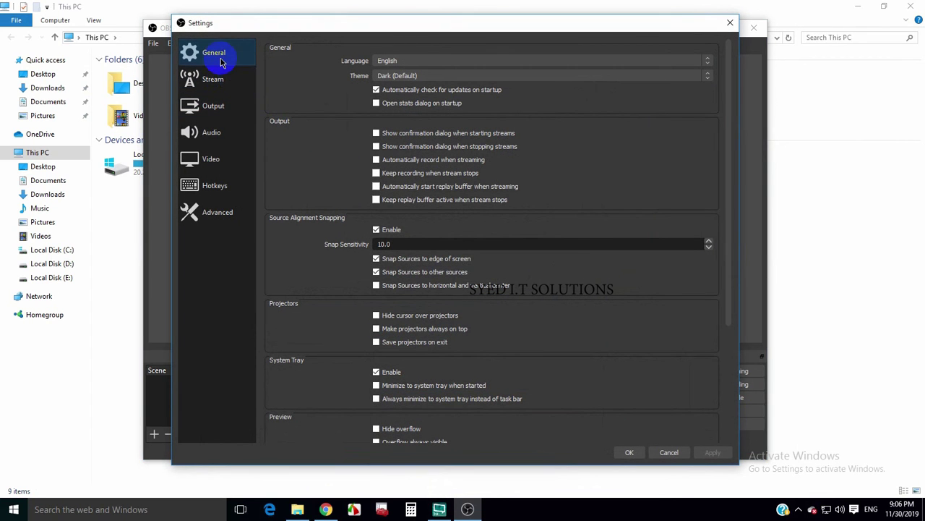
pyautogui.scroll(-3, 344, 232)
pyautogui.scroll(-2, 344, 231)
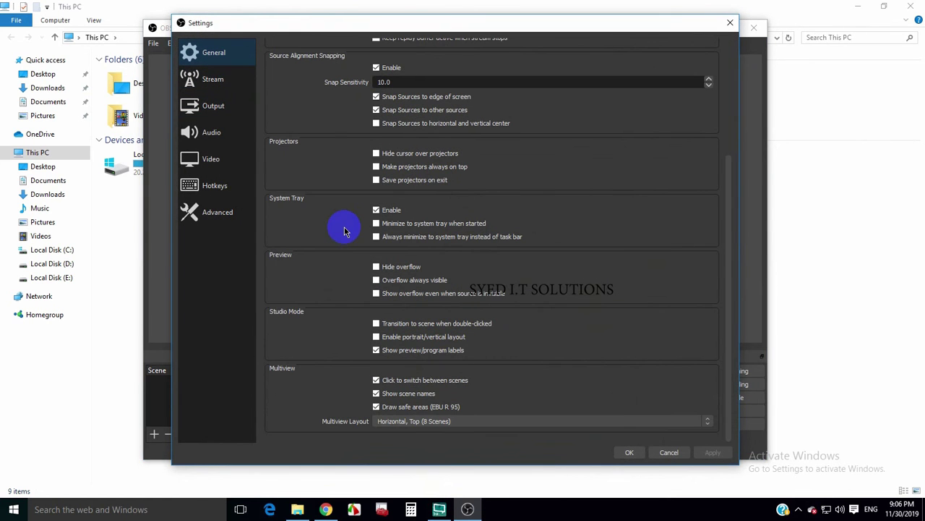
pyautogui.scroll(4, 344, 232)
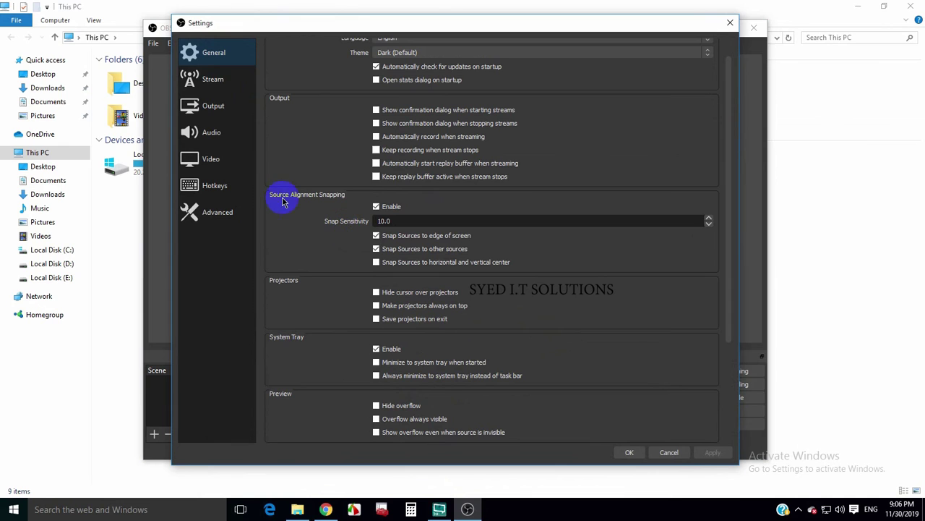
# In the output settings, set the recording quality to High Quality, Medium File Size and the recording format to mp4
pyautogui.click(213, 107)
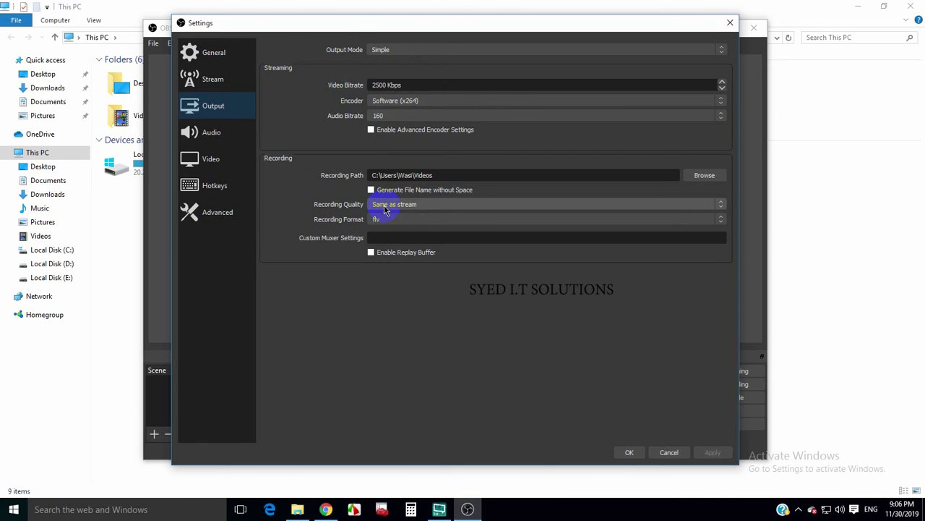
pyautogui.click(412, 206)
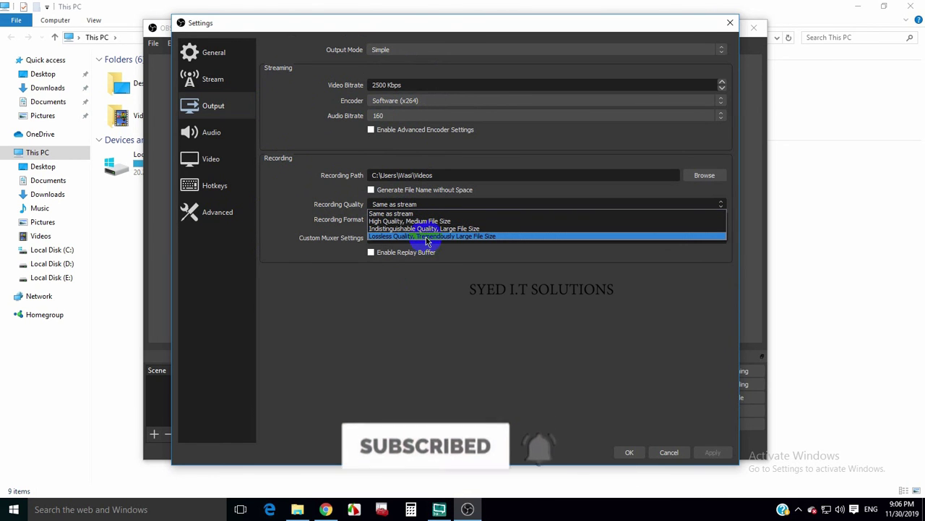
pyautogui.click(501, 221)
pyautogui.click(388, 219)
pyautogui.click(376, 236)
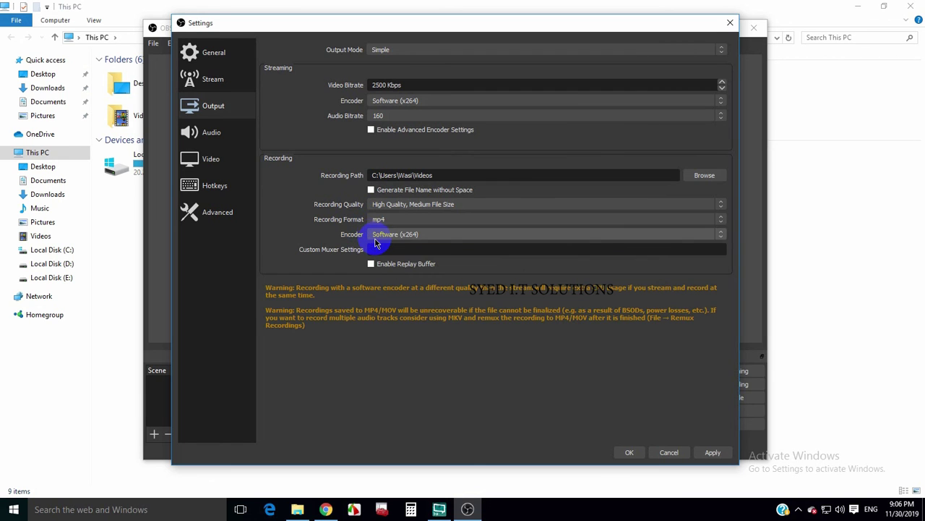
# Check the available recording encoders, leaving Software (x264) selected and the custom muxer settings empty
pyautogui.click(381, 239)
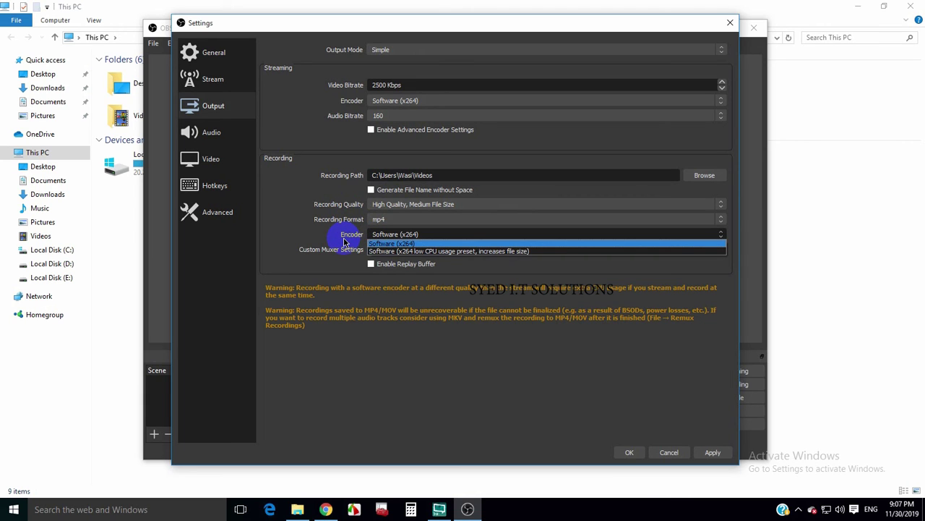
pyautogui.click(345, 243)
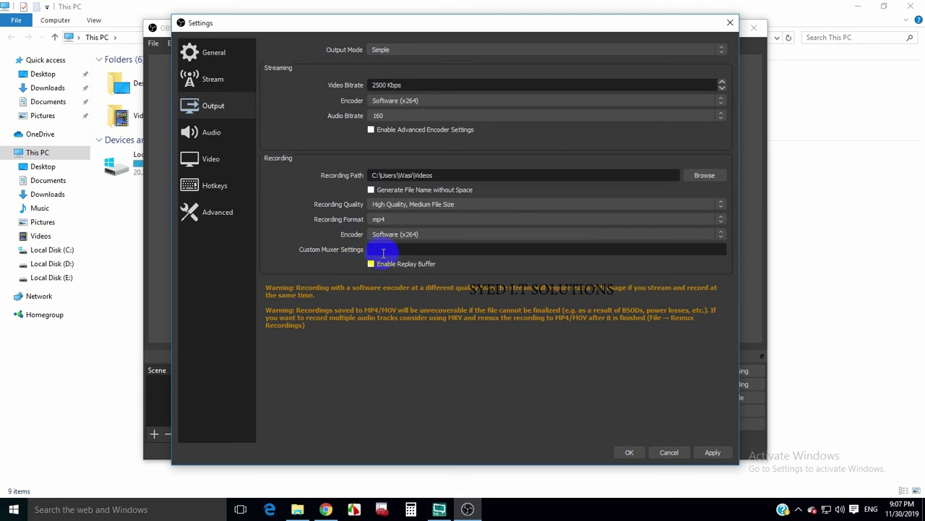
pyautogui.click(384, 252)
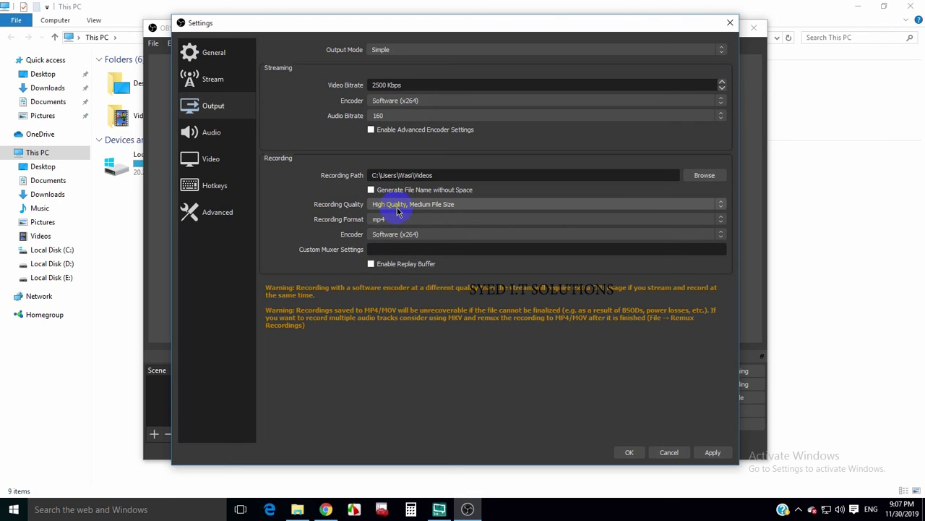
# Review the audio settings and the video resolution choices, keep the 1600x900 base canvas, and save the settings
pyautogui.click(238, 137)
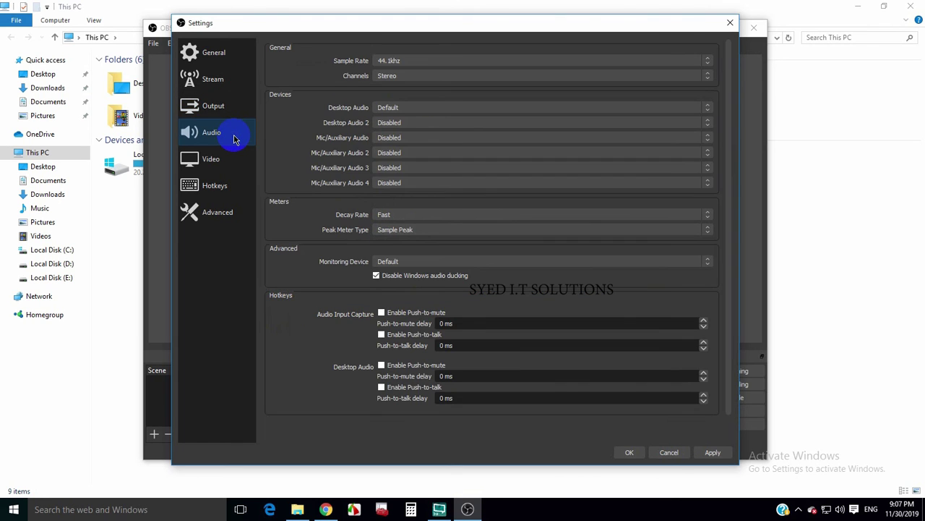
pyautogui.click(226, 160)
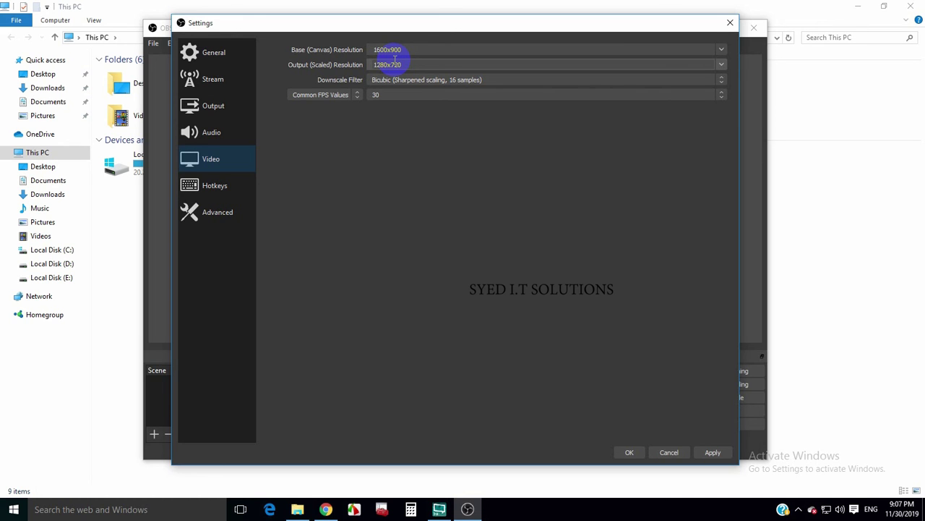
pyautogui.click(403, 49)
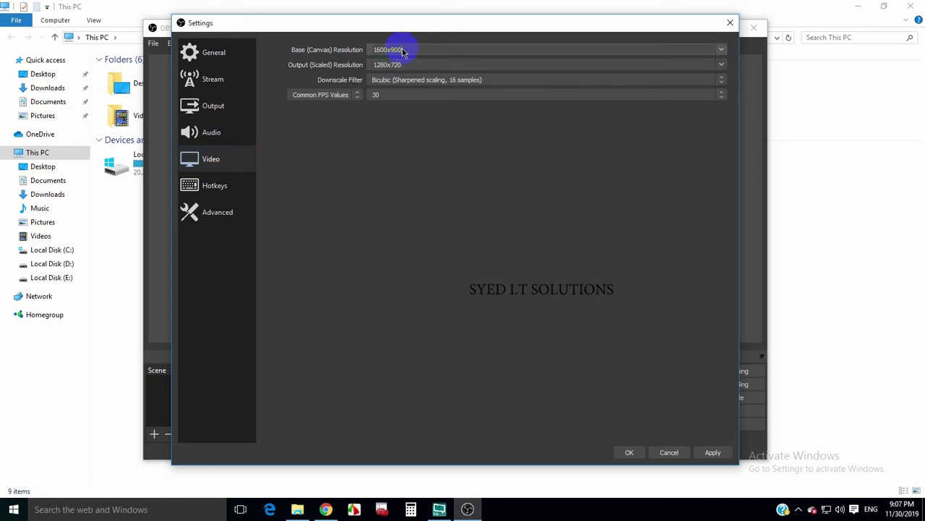
pyautogui.click(720, 50)
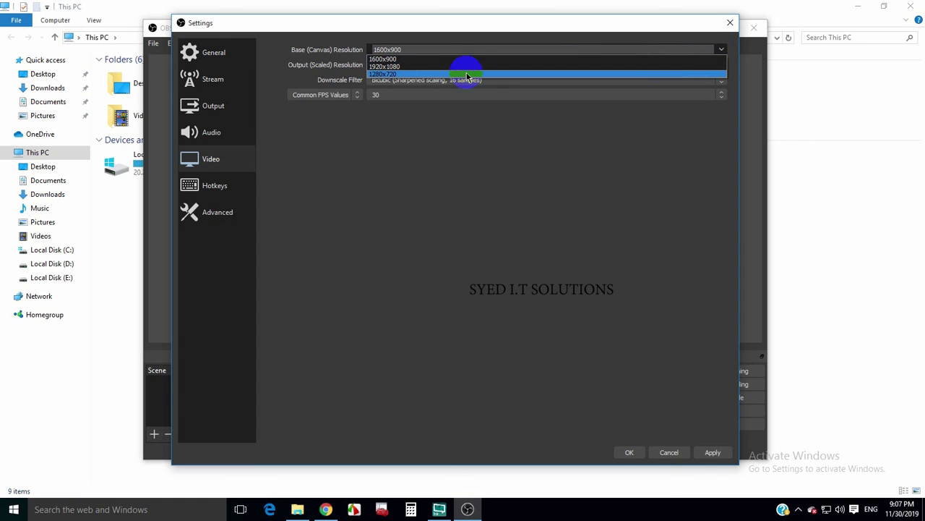
pyautogui.click(396, 74)
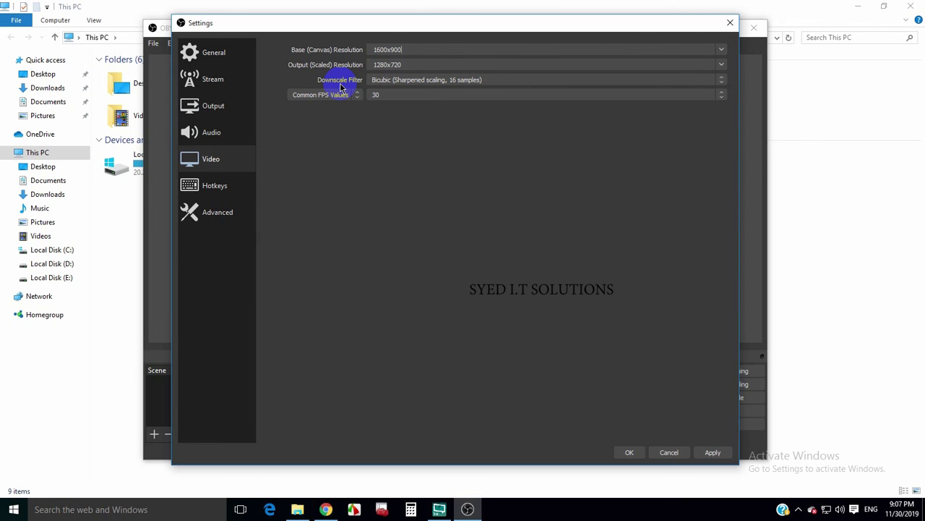
pyautogui.click(630, 453)
# Start recording the screen and minimize the recorder window
pyautogui.click(725, 384)
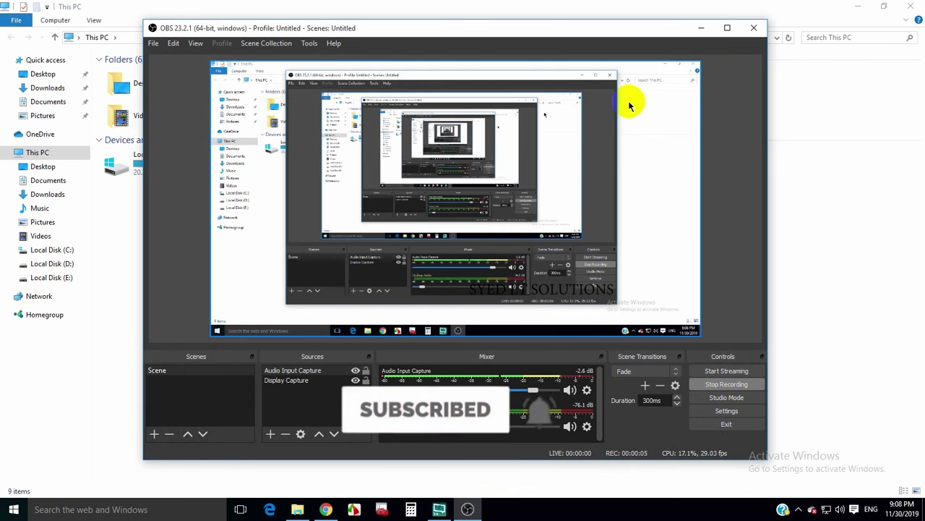
pyautogui.click(701, 28)
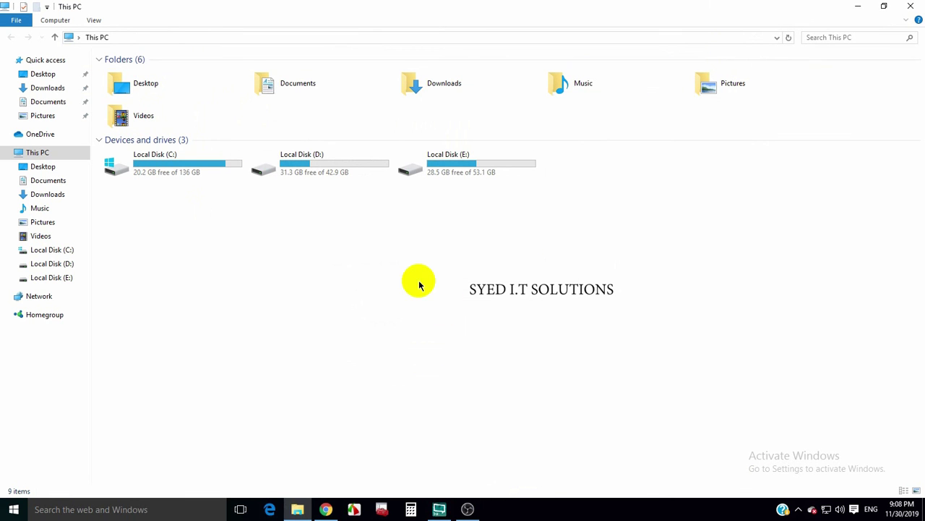
# Refresh the This PC folder and the desktop as sample activity for the recording, and return to the OBS window
pyautogui.rightClick(419, 286)
pyautogui.click(457, 326)
pyautogui.click(858, 7)
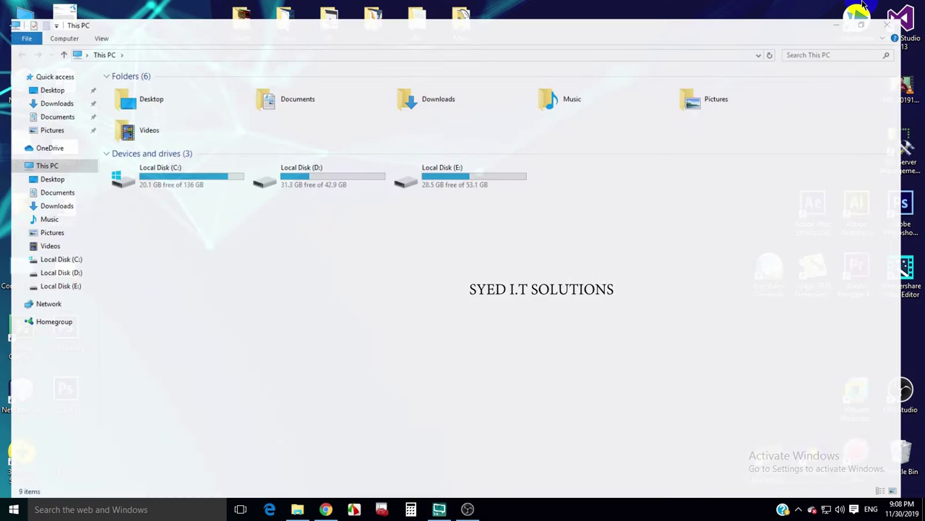
pyautogui.rightClick(647, 128)
pyautogui.click(674, 167)
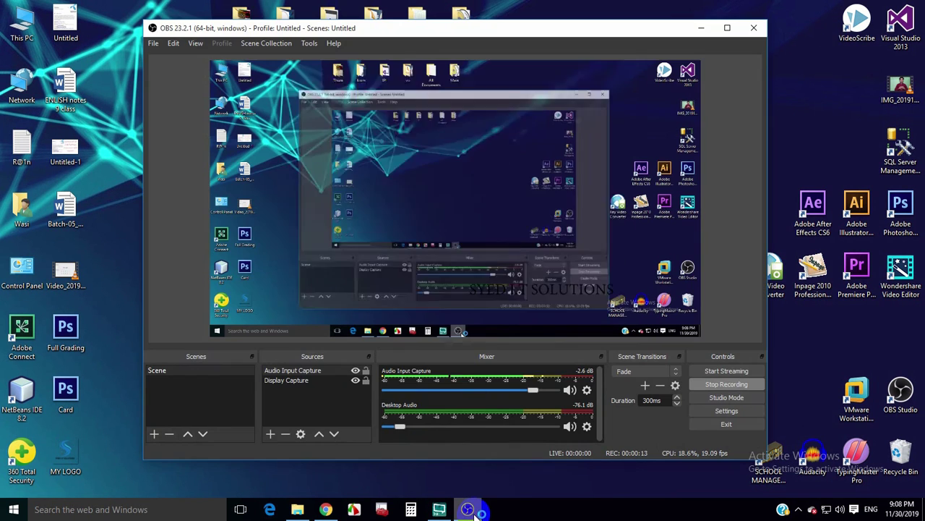
pyautogui.click(468, 509)
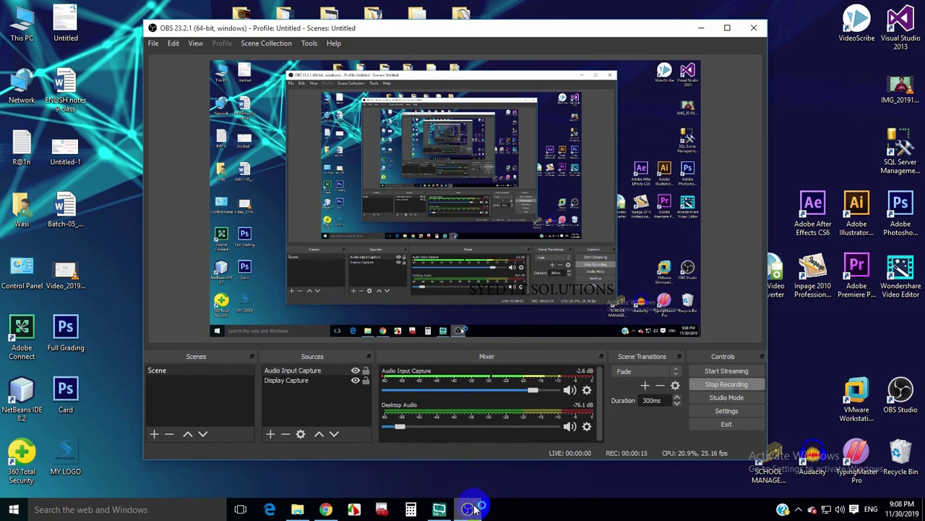